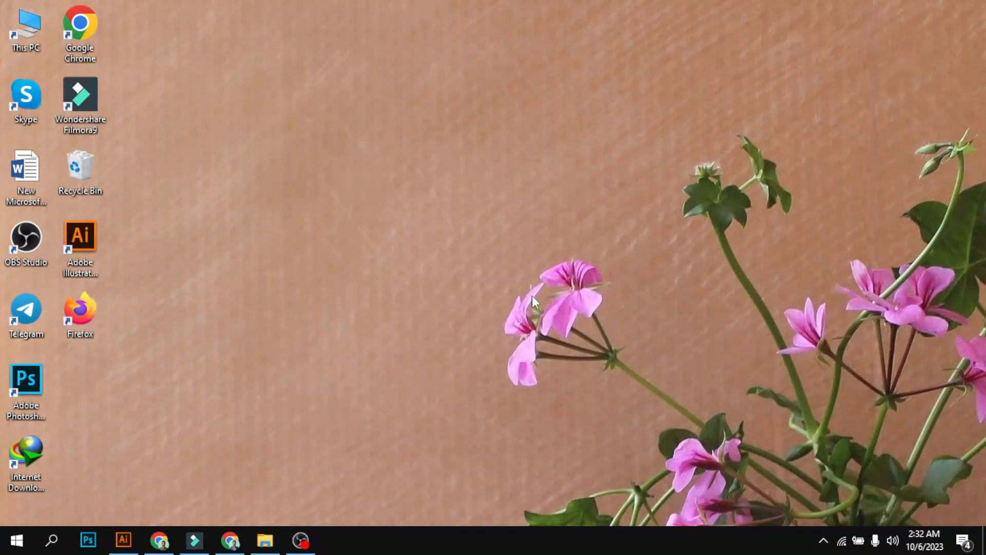
Switch to Illustrator and add the point text ENGLISH in the middle of the blank artboard
click(128, 538)
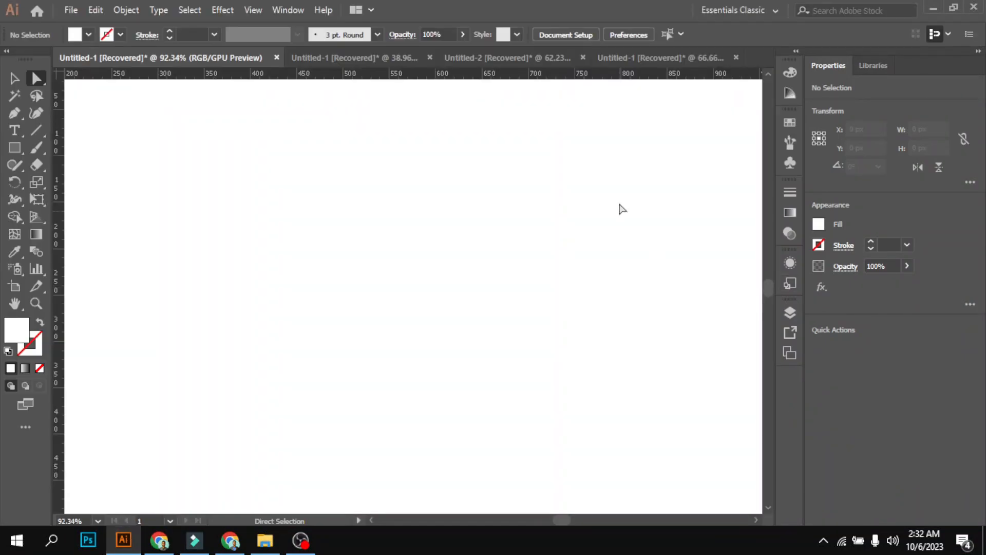
scroll(630, 205, down, 2)
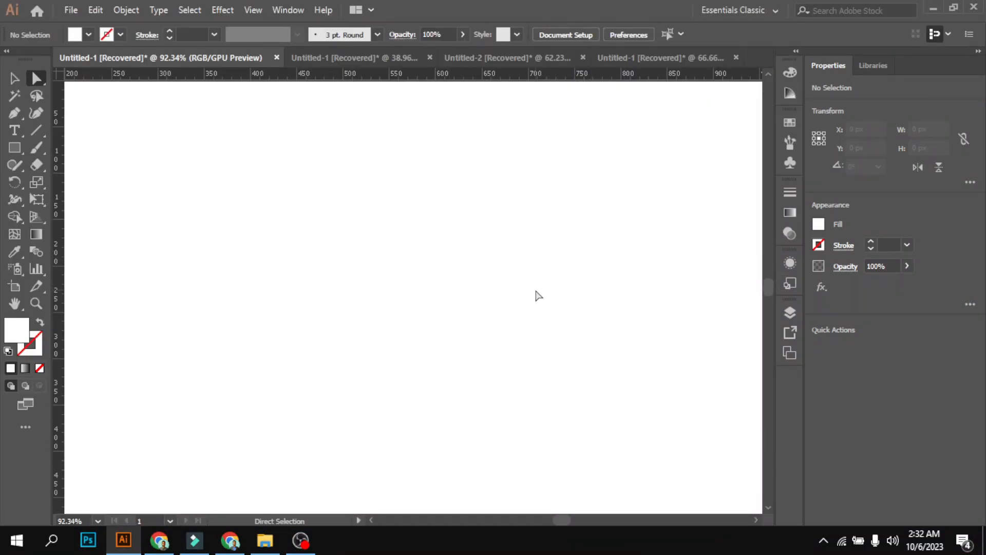
scroll(537, 244, down, 3)
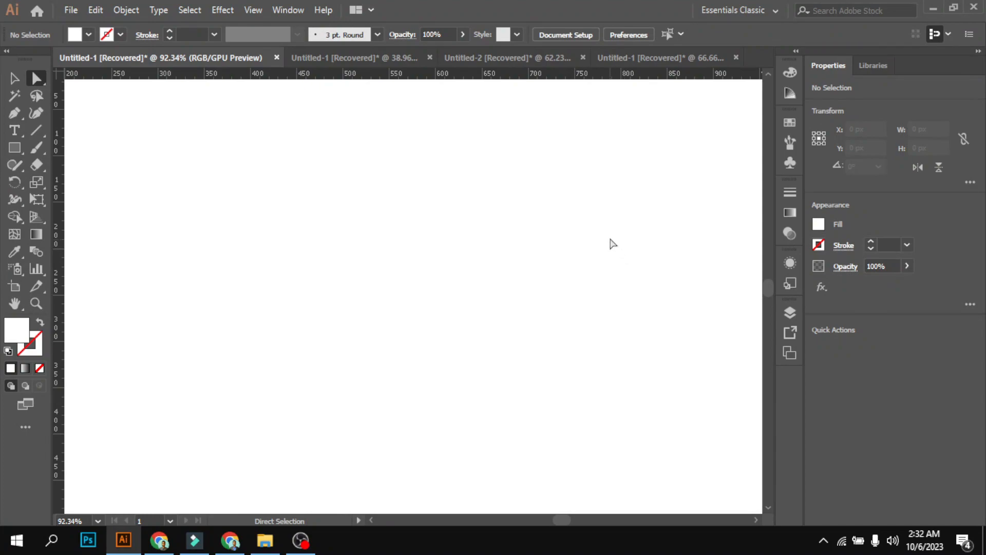
drag(16, 132, 73, 134)
click(359, 262)
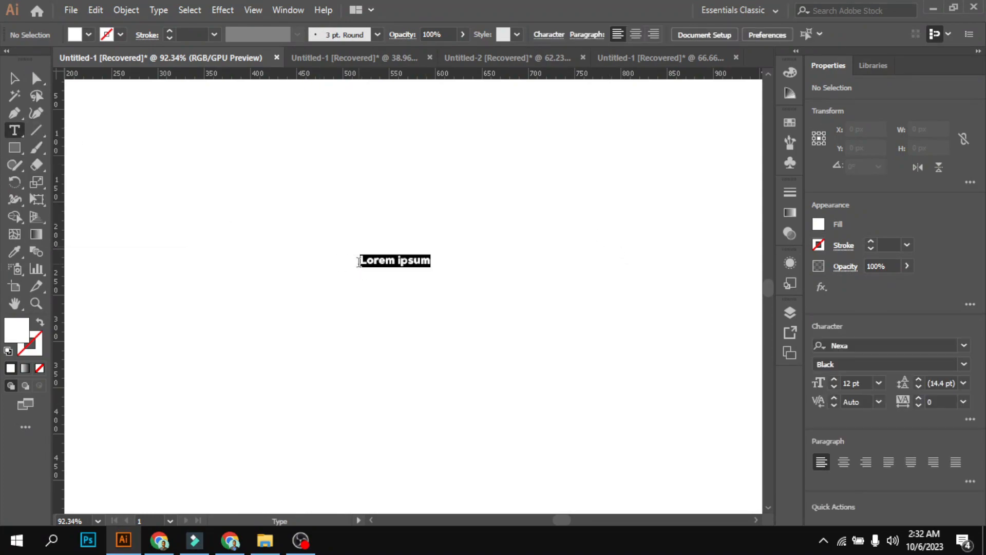
key(BackSpace)
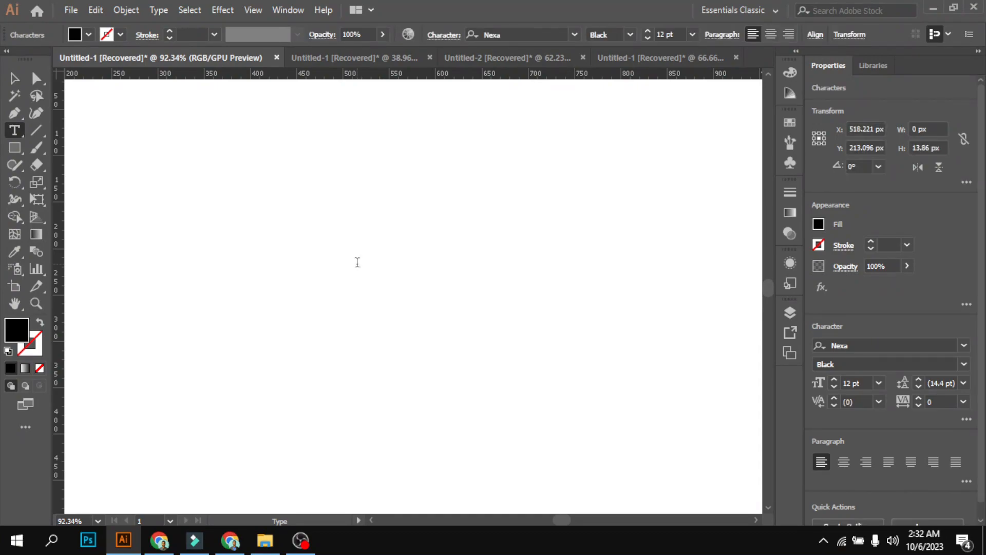
text(ENGLISH)
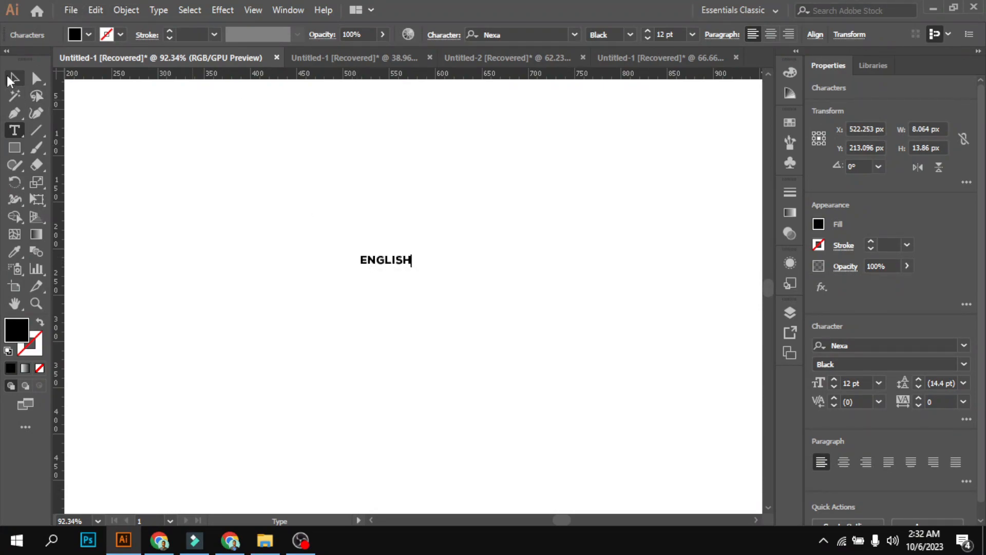
Scale the ENGLISH text up to about 480 px wide and set its font to Nexa Black
click(14, 78)
drag(414, 268, 609, 383)
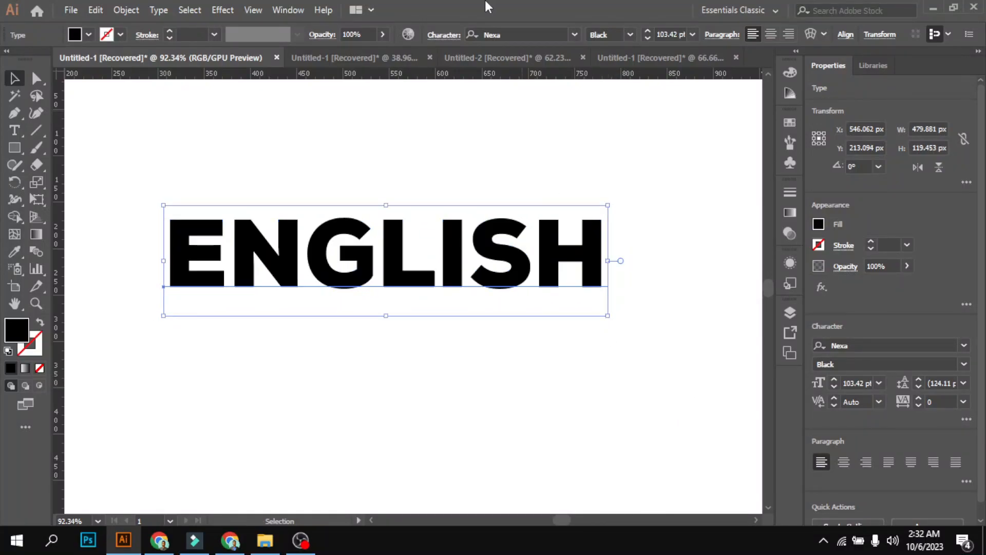
click(575, 35)
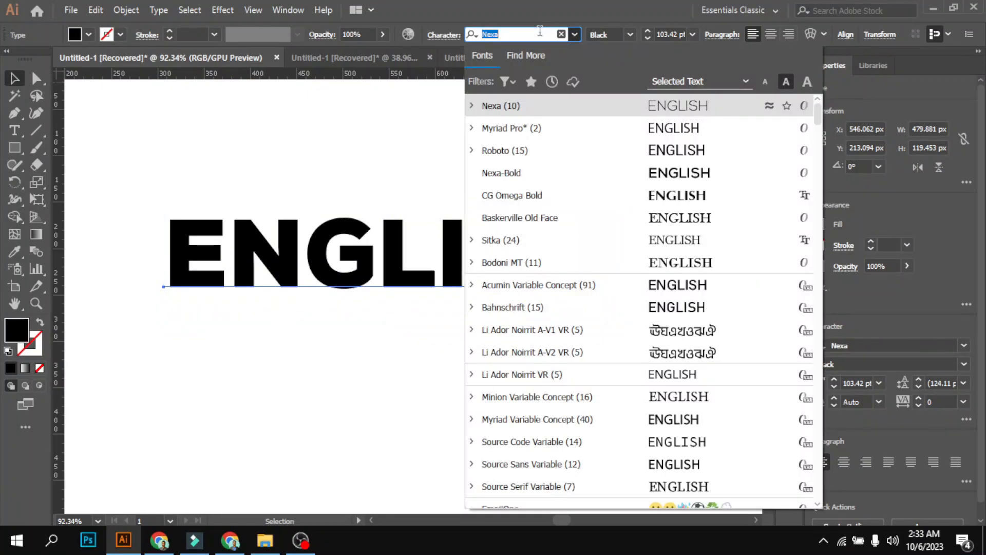
key(BackSpace)
text(Ne)
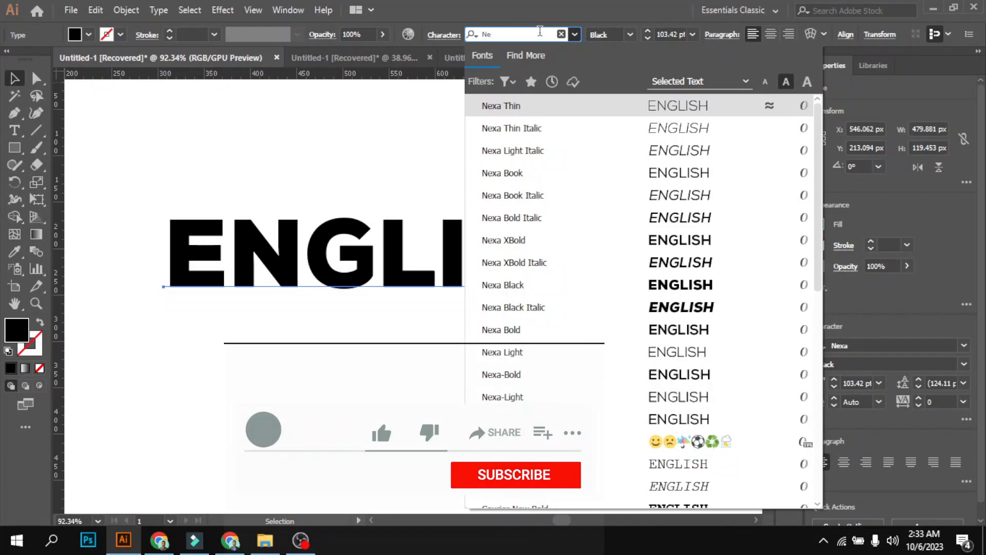
text(xa)
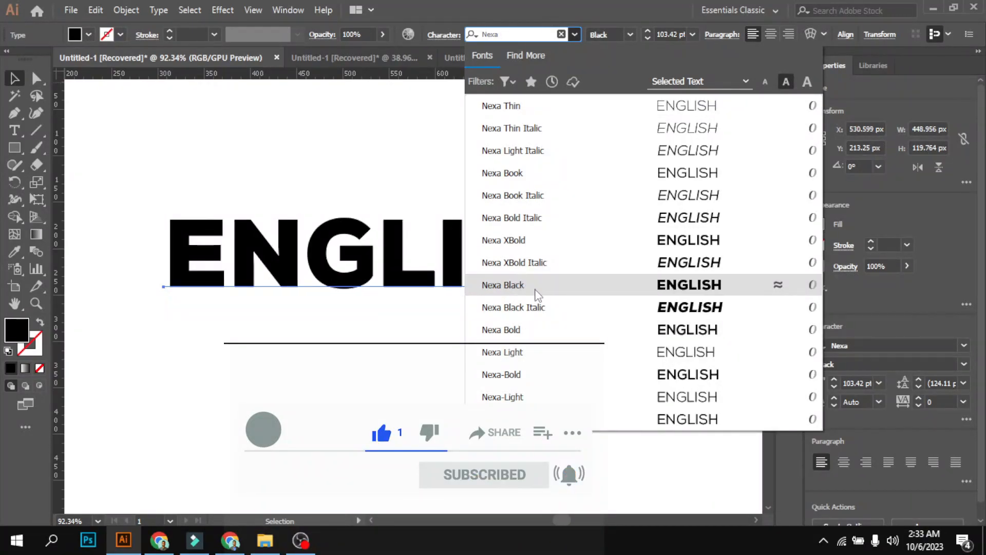
click(536, 290)
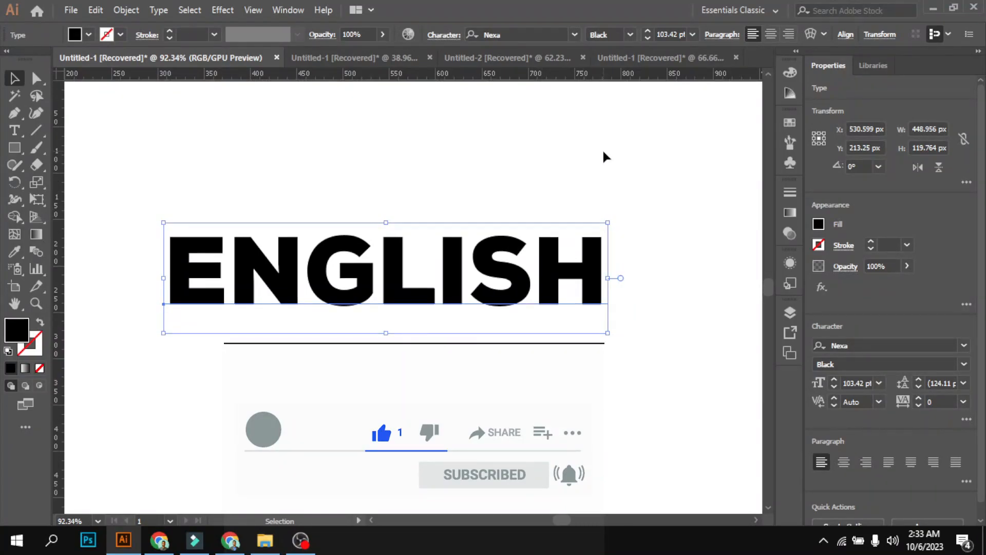
click(654, 418)
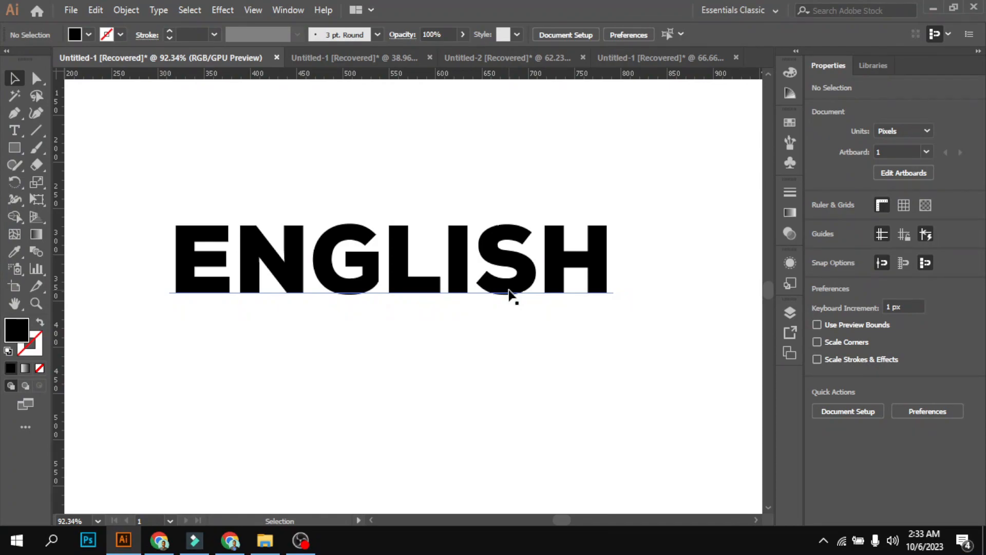
Recolor the ENGLISH text white by sampling the empty artboard with the Eyedropper tool
click(518, 291)
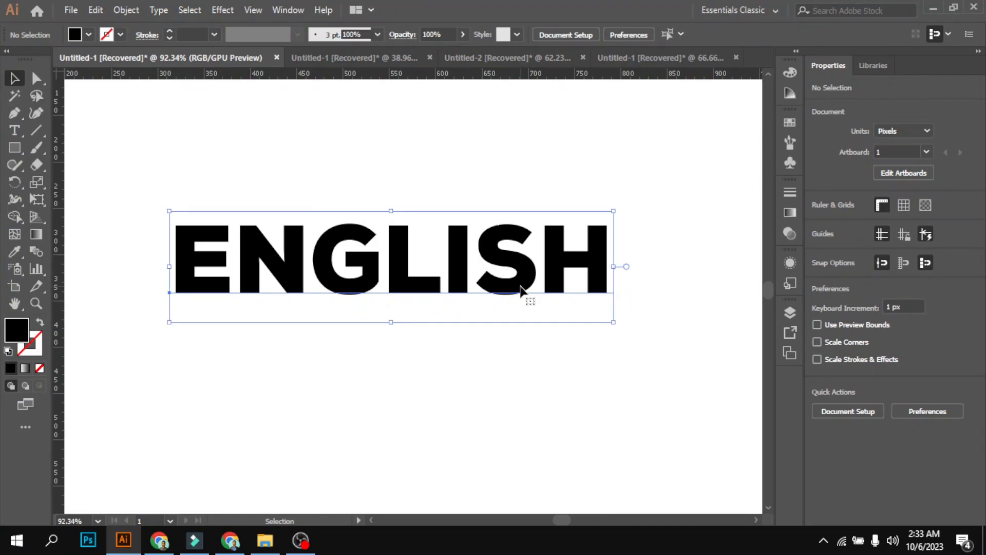
click(15, 253)
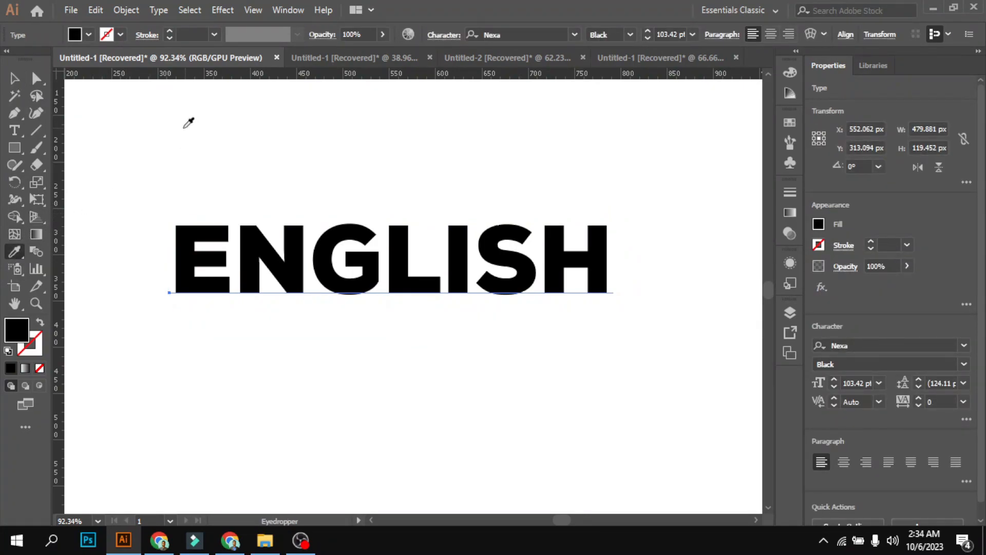
click(177, 131)
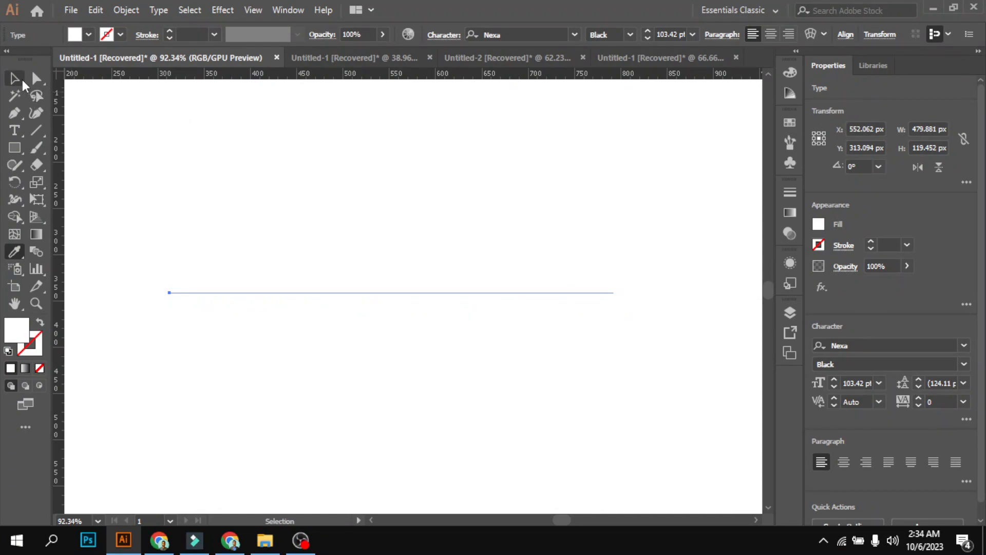
click(23, 79)
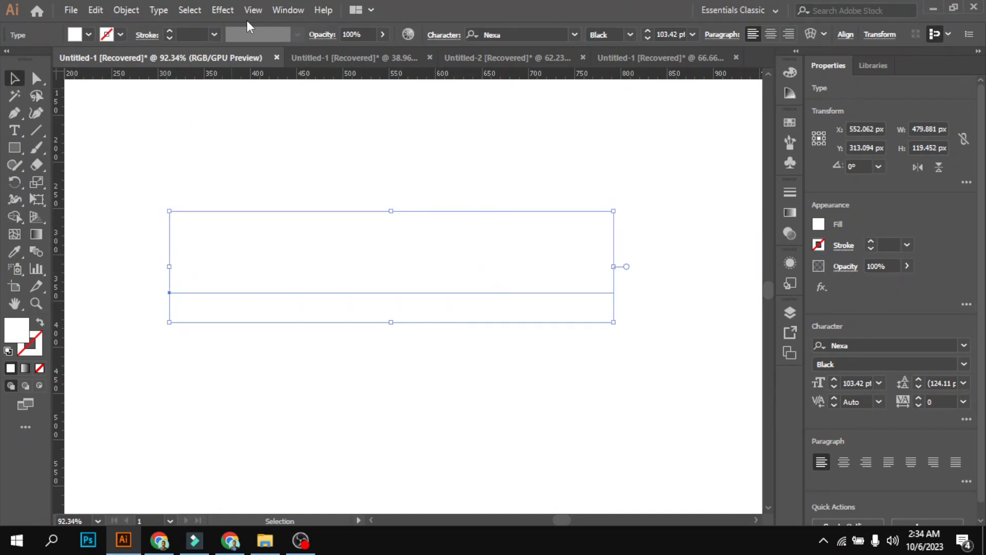
Start a 3D Extrude & Bevel effect on the text with preview and hidden faces enabled and 256 blend steps
click(222, 9)
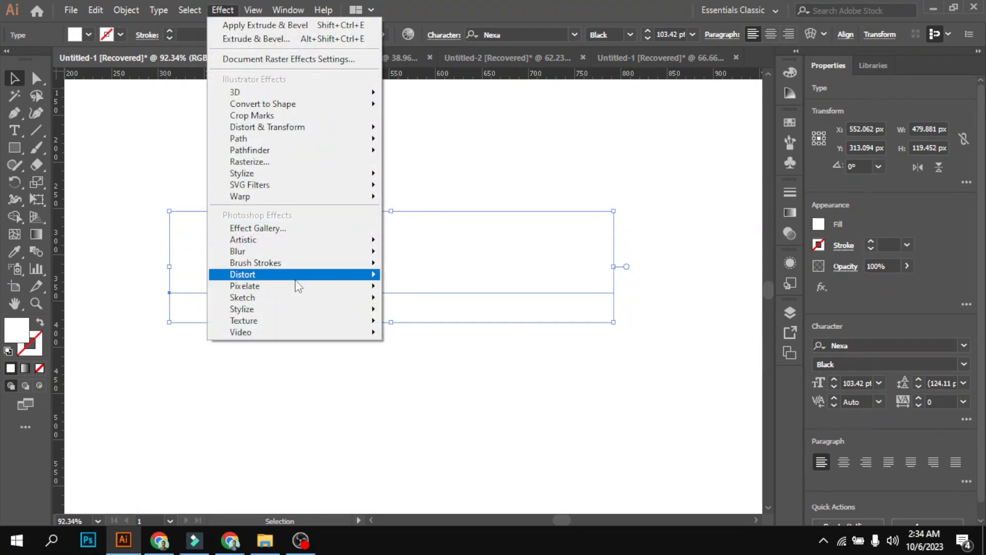
mouse_move(256, 94)
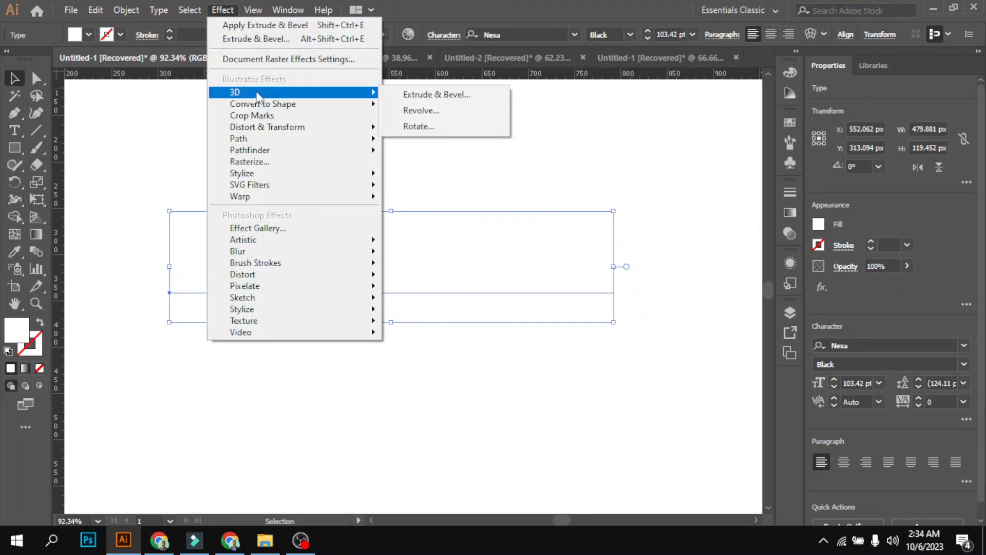
click(451, 98)
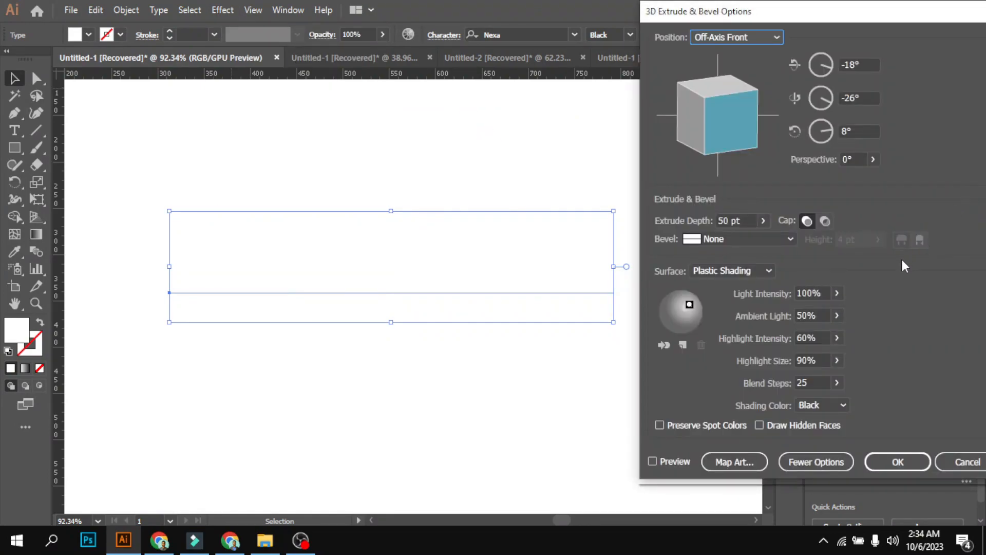
click(652, 461)
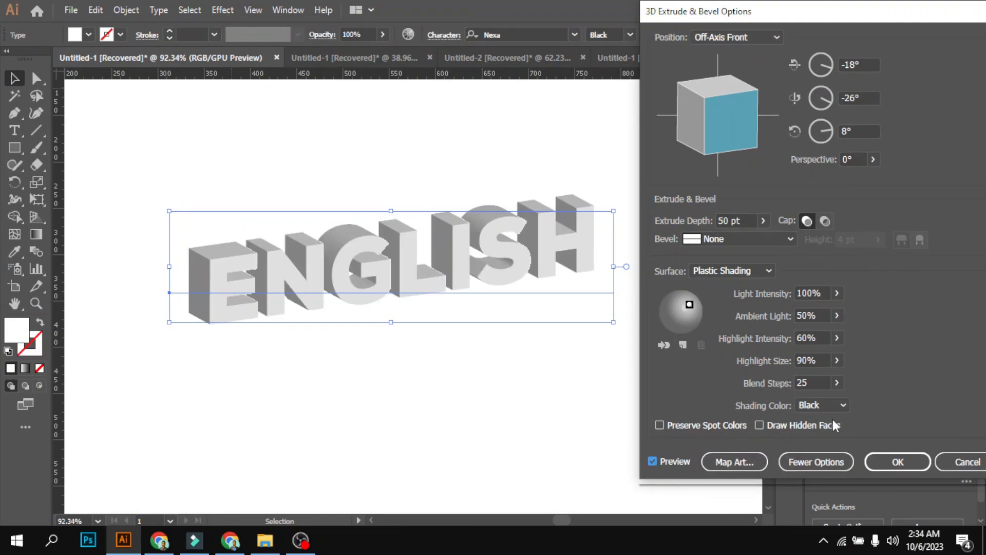
click(760, 425)
click(817, 383)
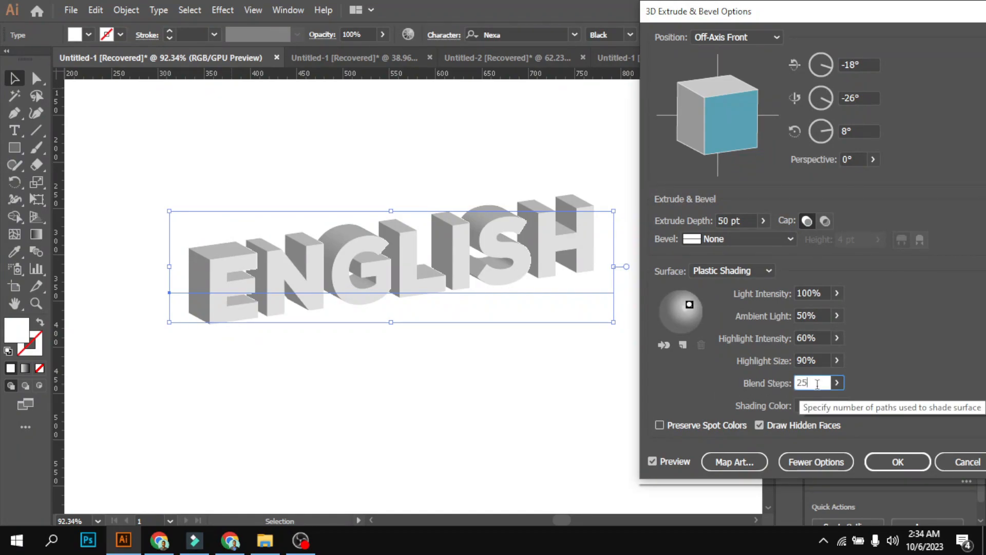
text(6)
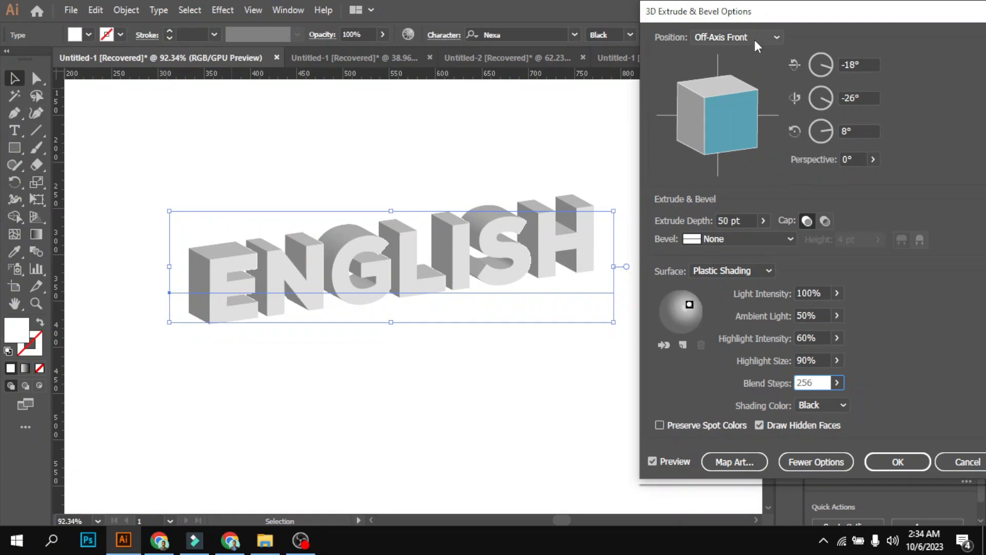
Set the 3D position to Isometric Top and the extrude depth to 60 pt, and apply the effect
click(775, 37)
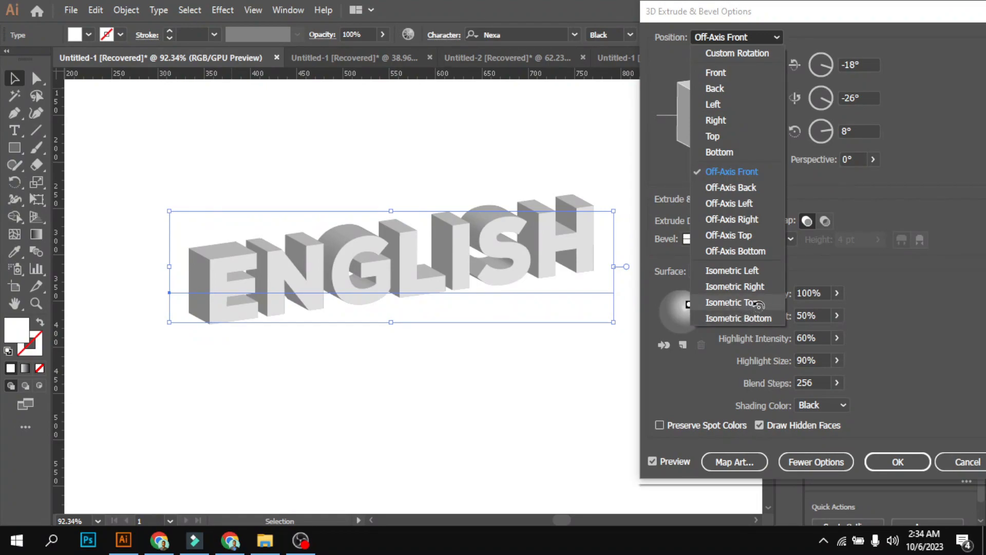
click(758, 304)
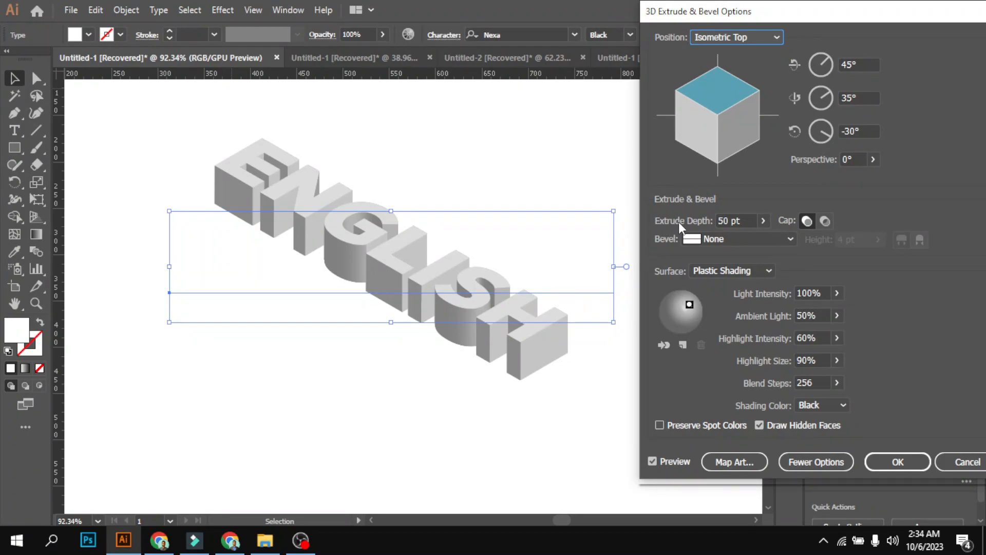
click(764, 220)
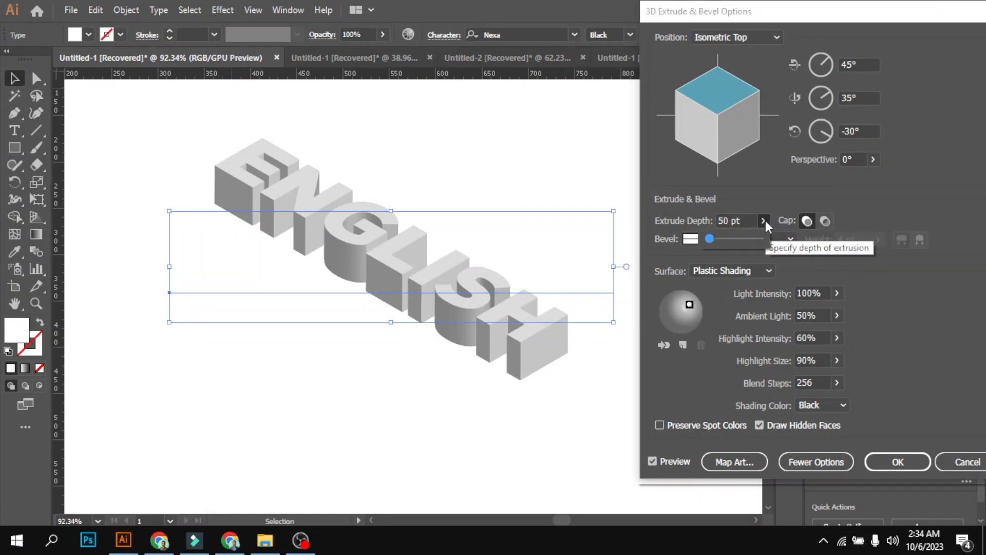
key(Up)
key(Up)
key(Up)
key(Up)
key(Up)
key(Up)
key(Up)
key(Up)
key(Up)
key(Up)
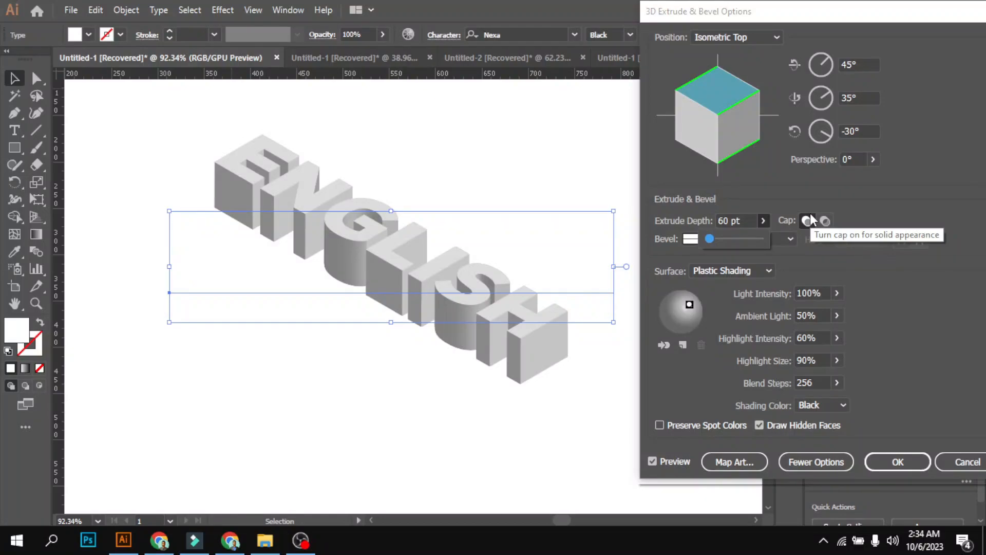
click(901, 461)
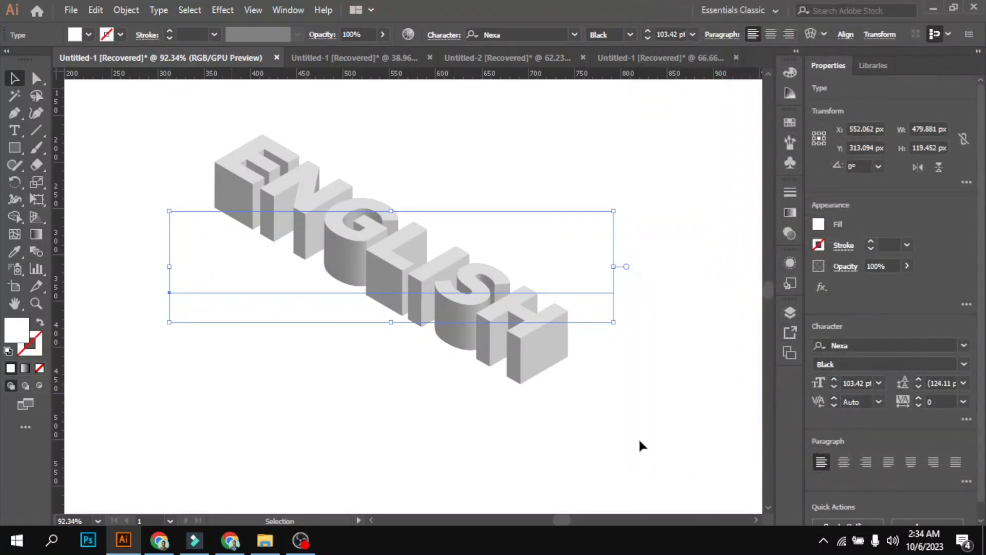
Expand the appearance of the extruded ENGLISH text into editable shapes and deselect it
click(661, 442)
key(ctrl+f)
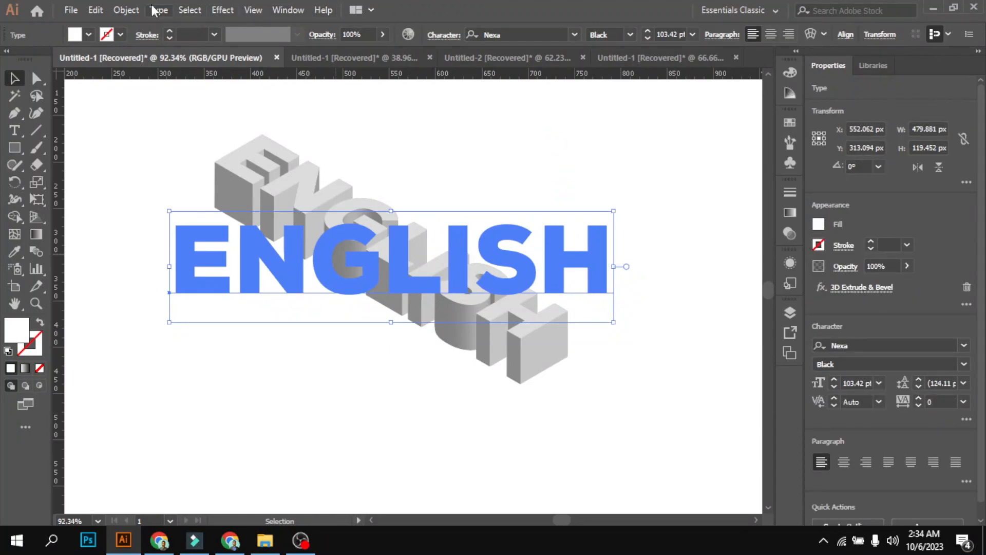
click(125, 12)
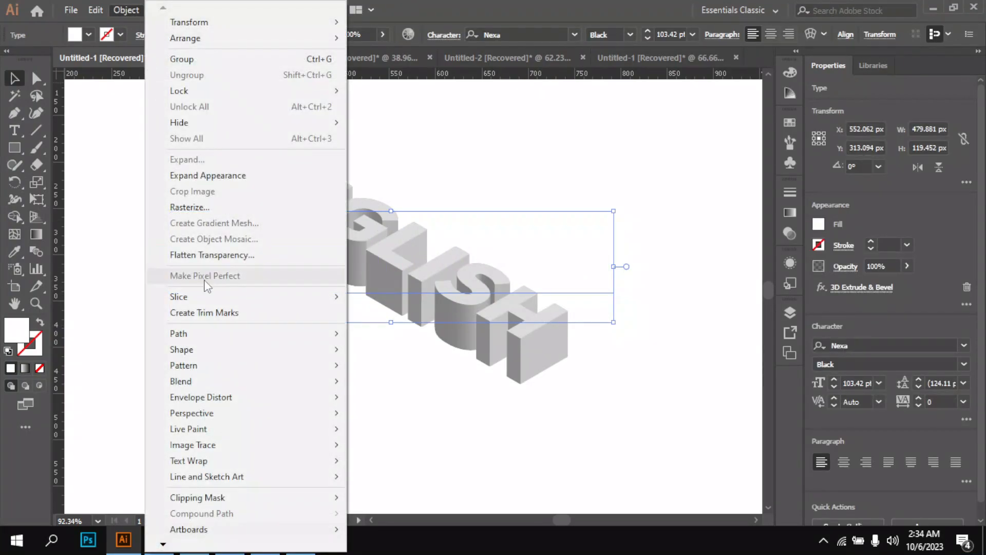
click(226, 176)
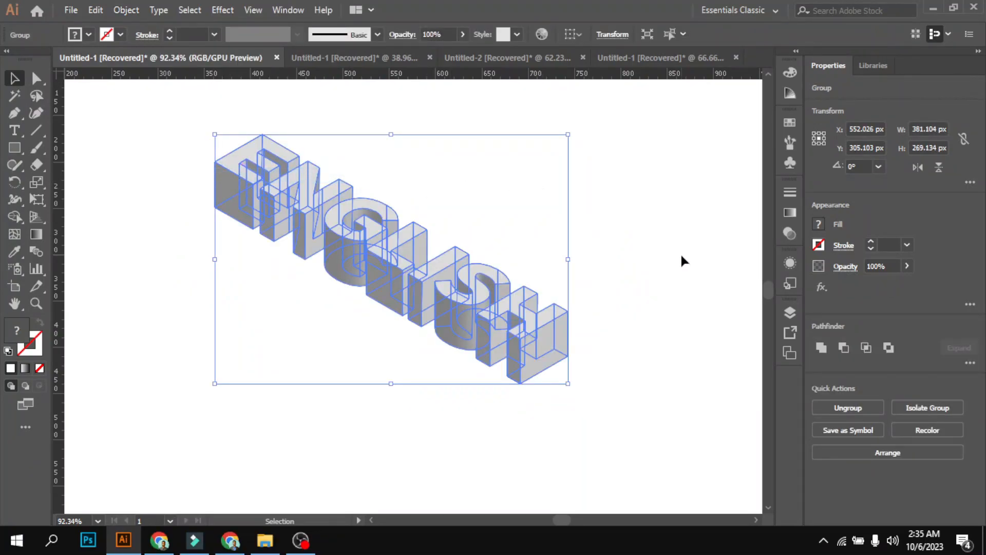
click(683, 313)
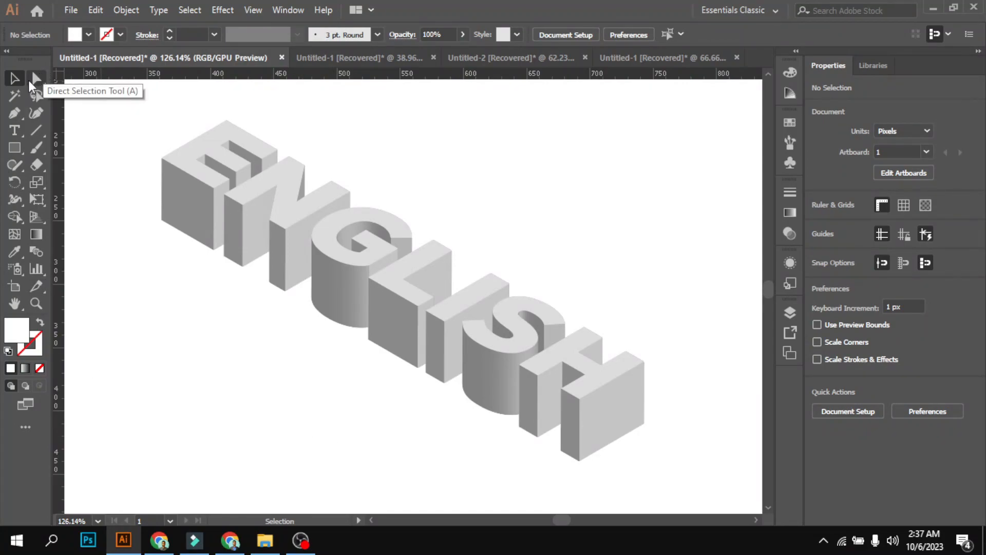
Select the top faces of all seven letters of ENGLISH together with the Direct Selection tool
click(31, 79)
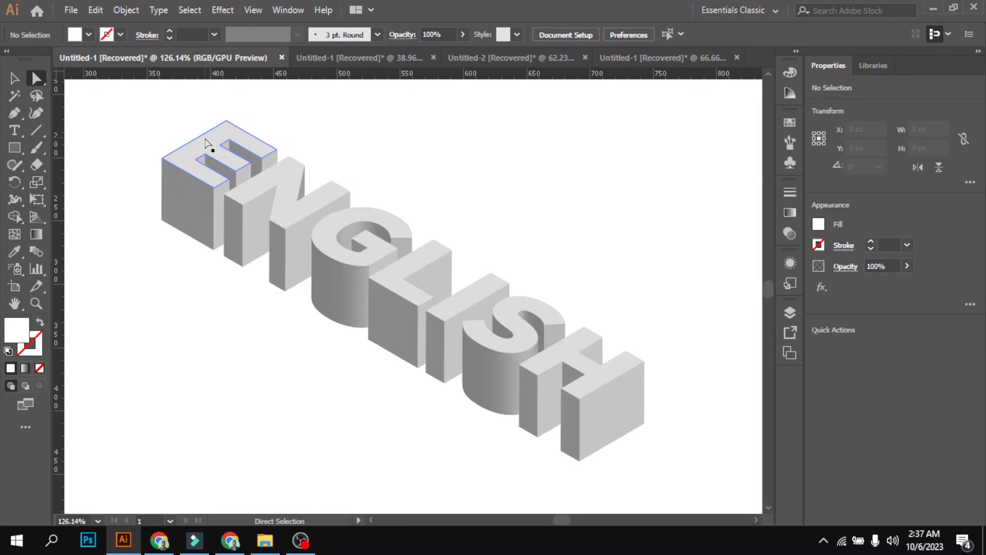
click(15, 78)
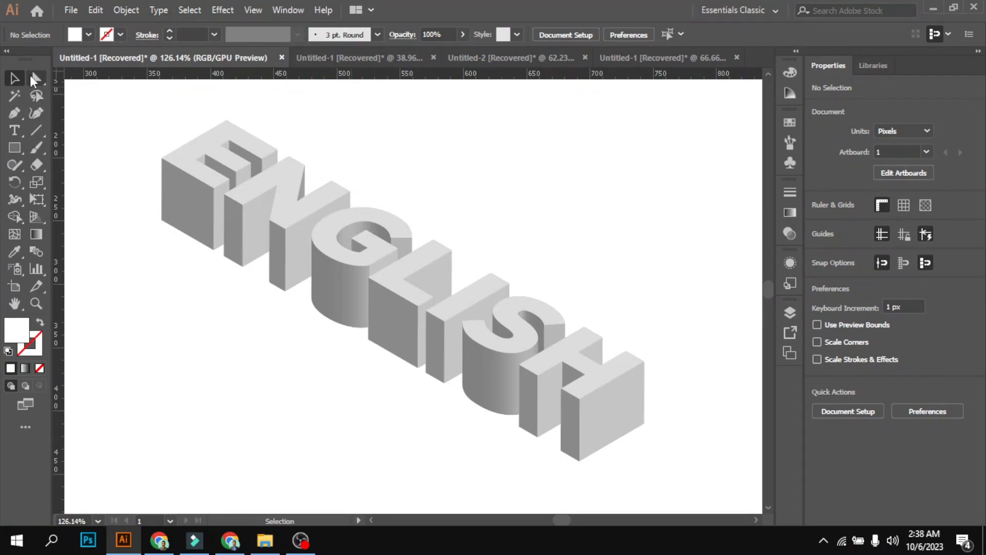
click(35, 78)
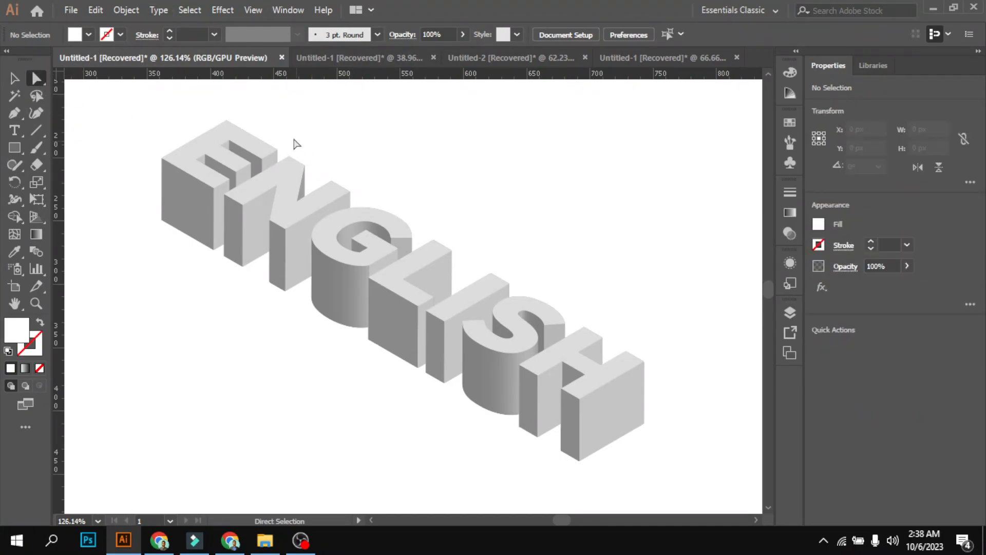
click(212, 141)
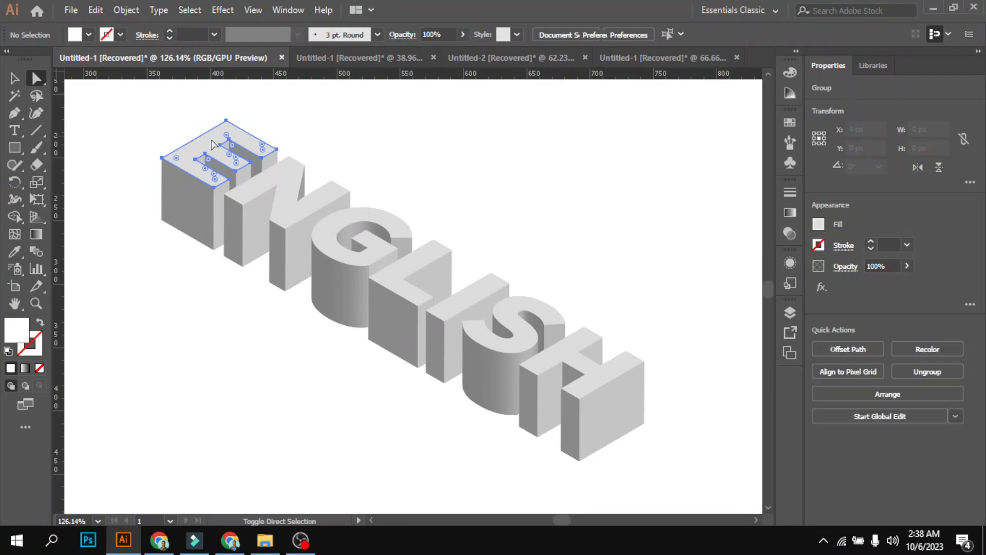
shift+click(291, 176)
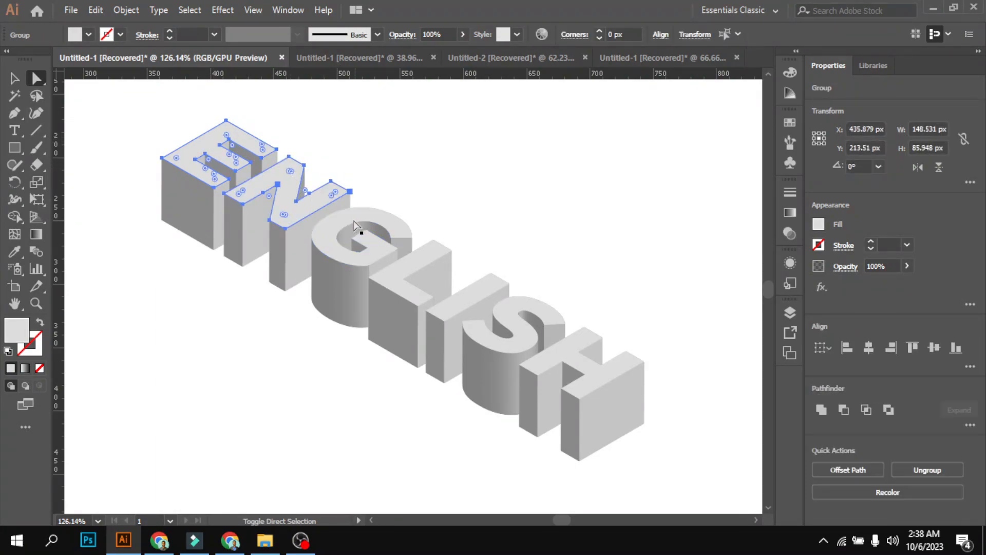
shift+click(337, 222)
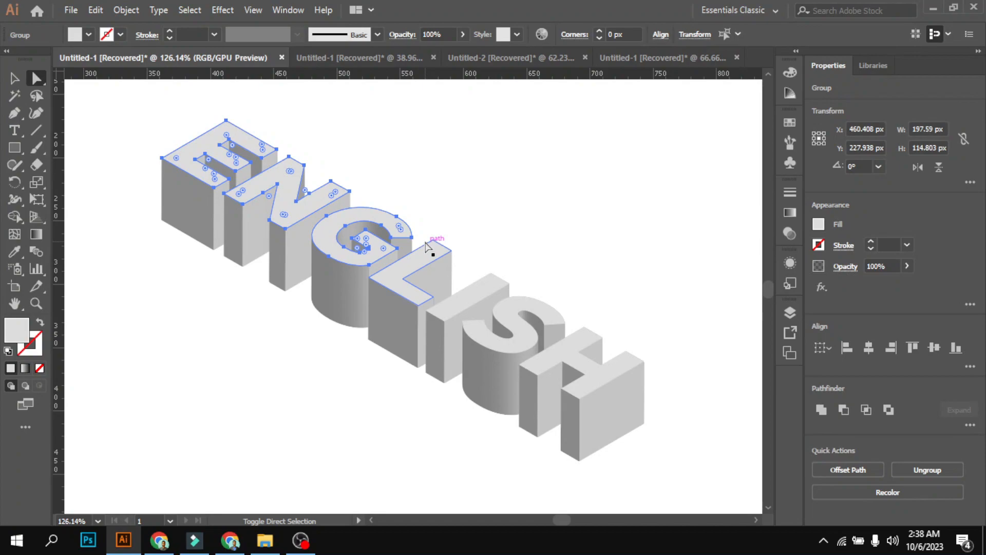
shift+click(418, 268)
shift+click(463, 301)
shift+click(529, 324)
shift+click(568, 353)
shift+click(568, 352)
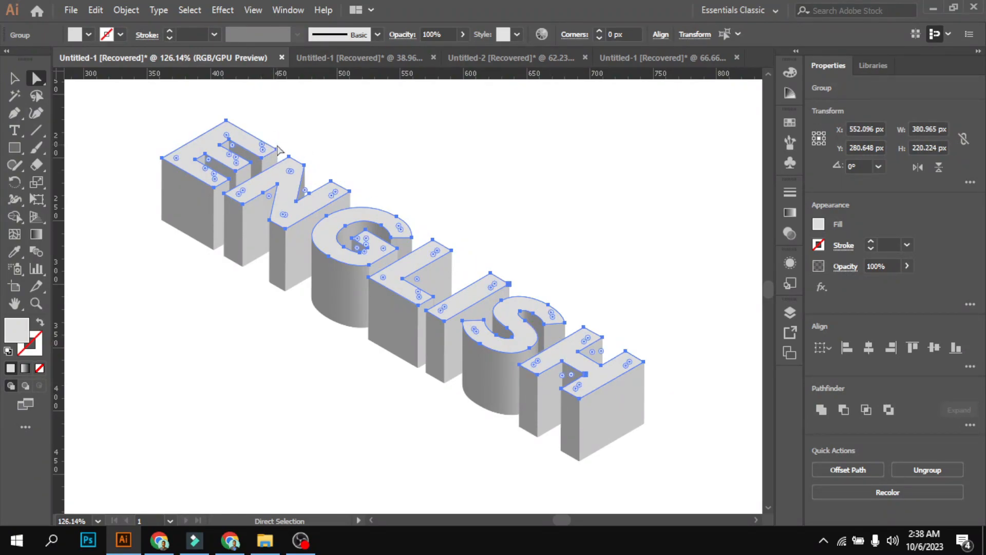
Try deleting the selected top faces of the letters, and undo the deletion
key(Delete)
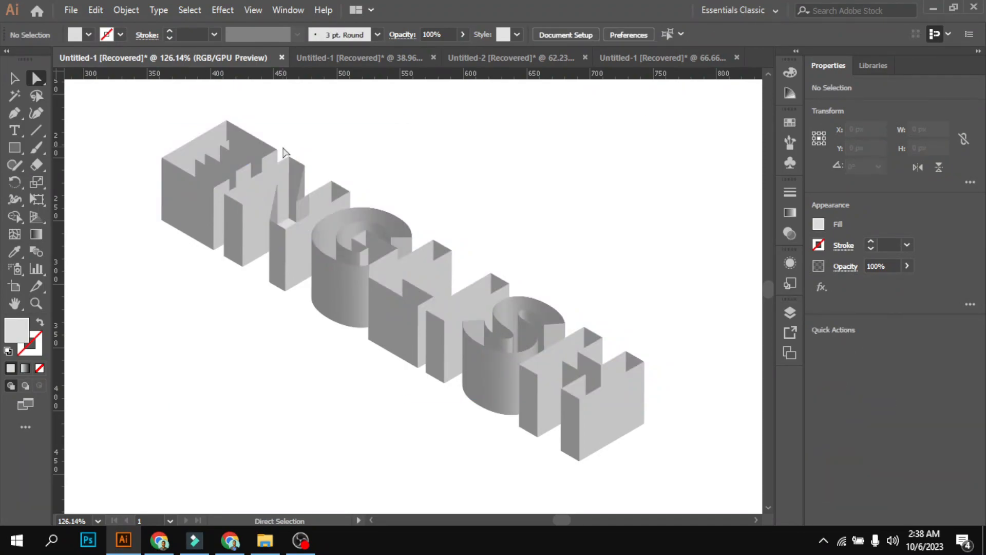
key(ctrl)
key(shift)
key(ctrl+a)
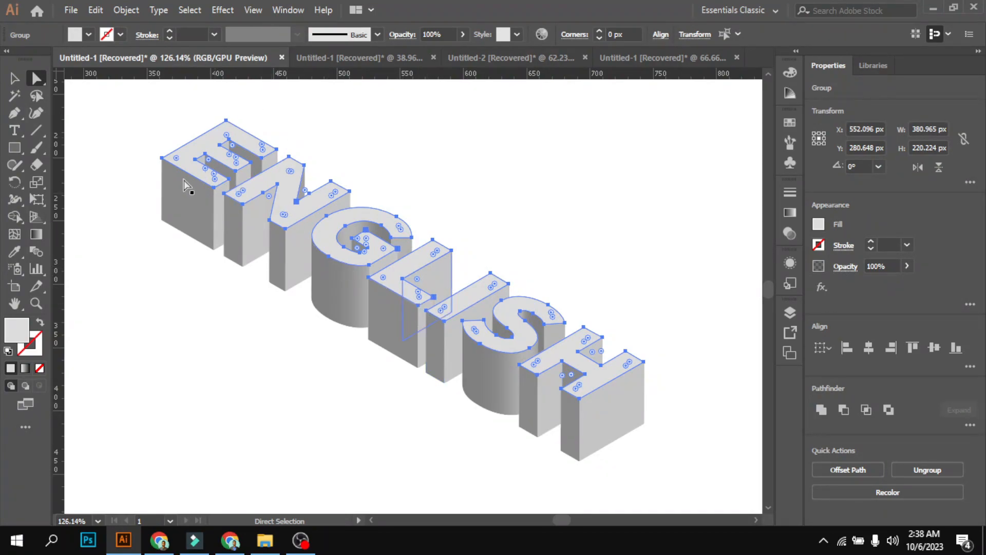
Make a single compound path from the selected top faces of the letters and deselect it
click(129, 10)
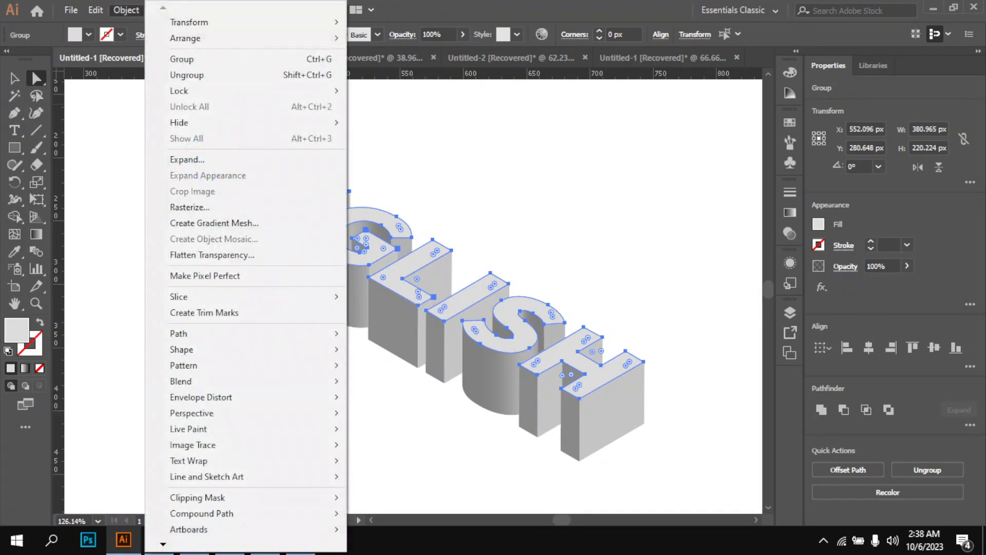
mouse_move(229, 515)
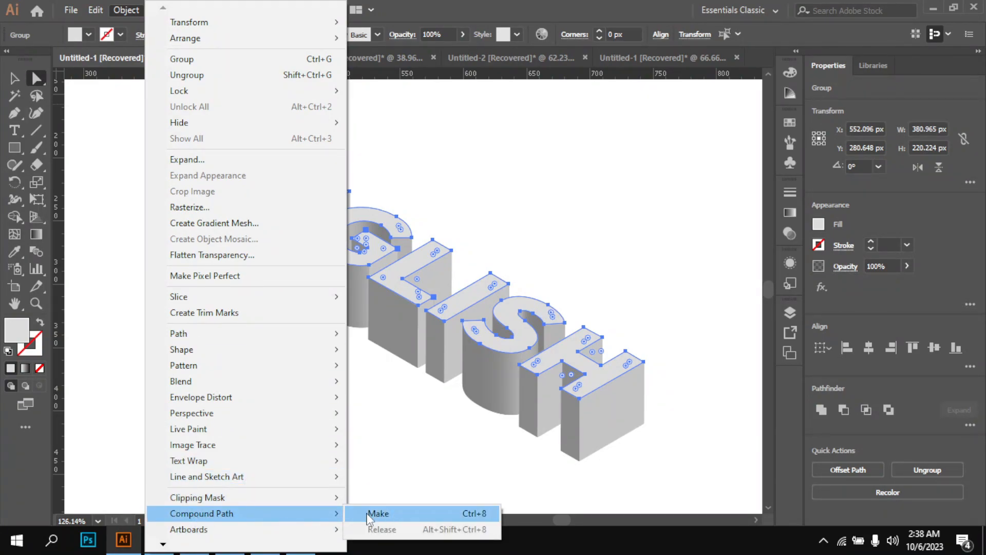
click(397, 514)
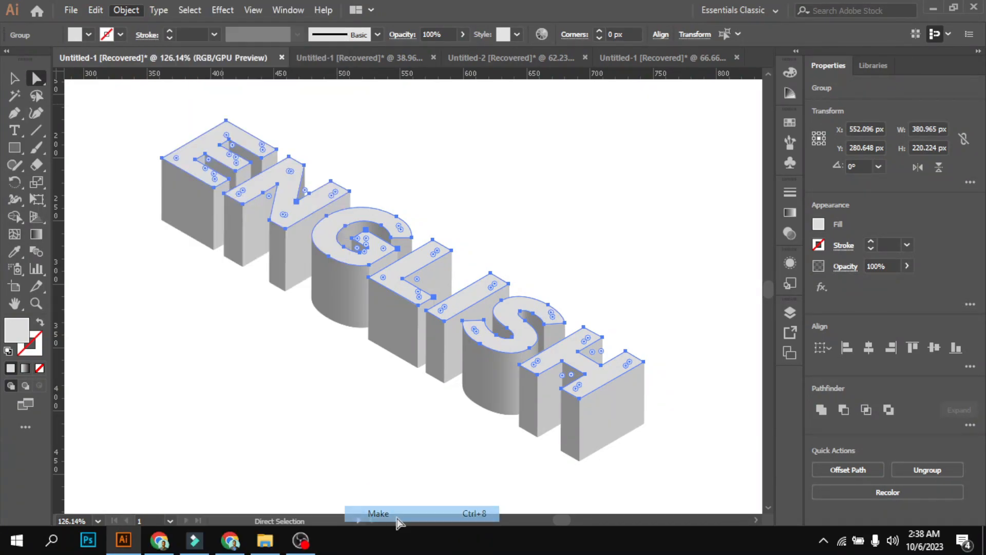
click(229, 415)
Select the whole ENGLISH artwork, make a clipping mask from it with the top-face compound path, and deselect it
drag(94, 86, 732, 499)
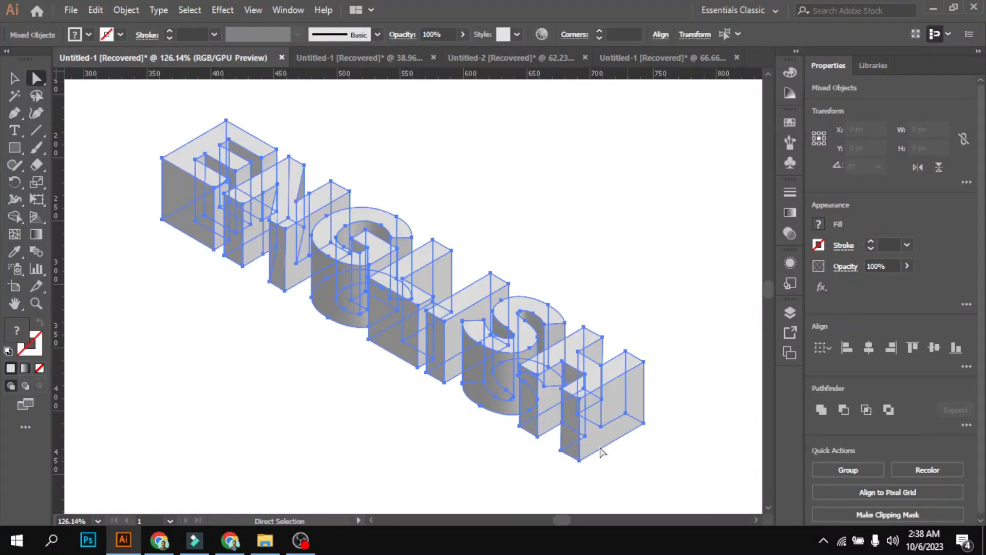
click(126, 10)
mouse_move(219, 499)
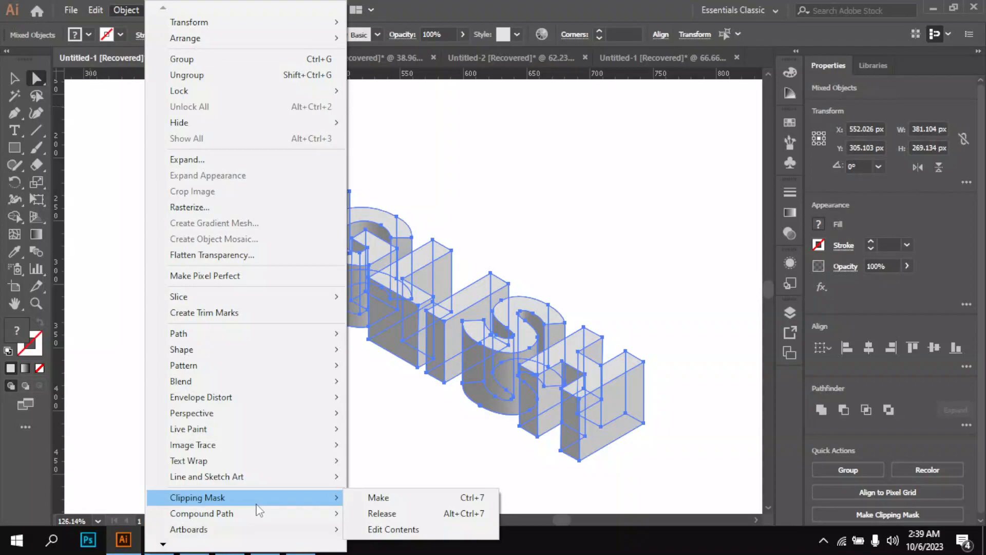
click(395, 498)
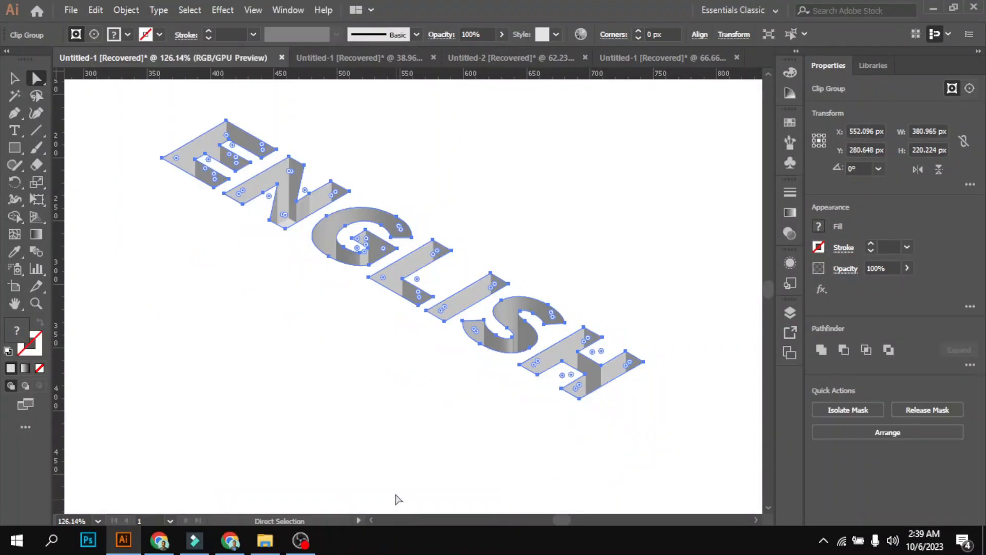
click(440, 445)
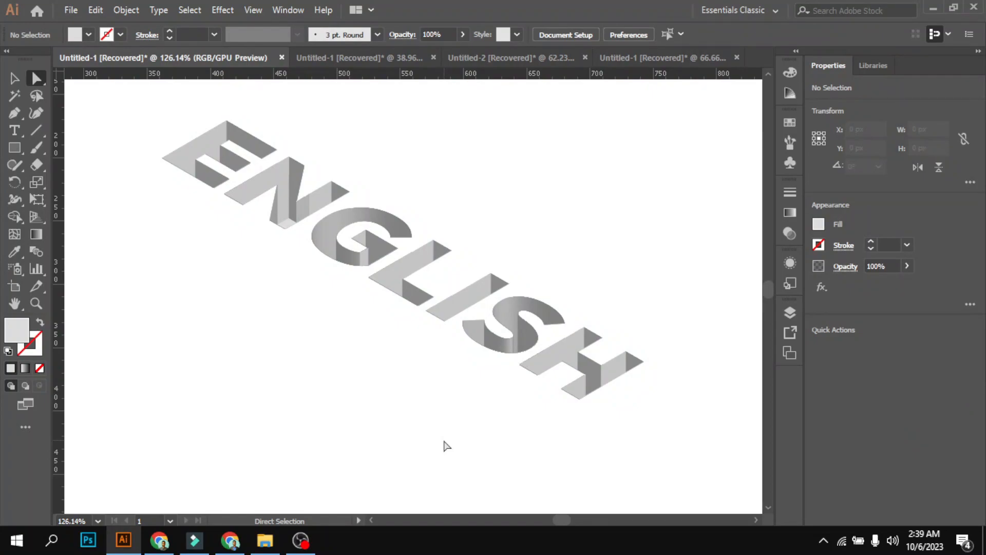
scroll(463, 436, up, 2)
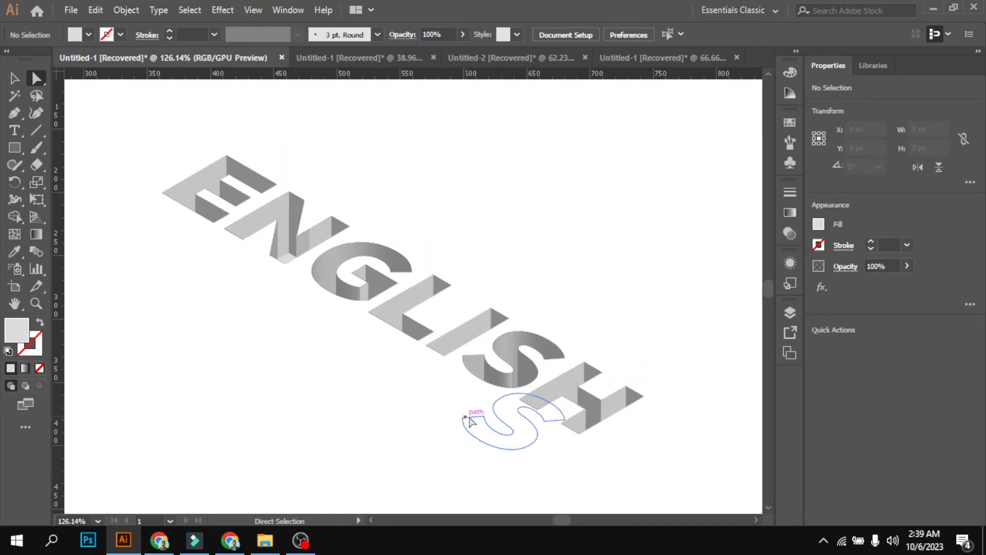